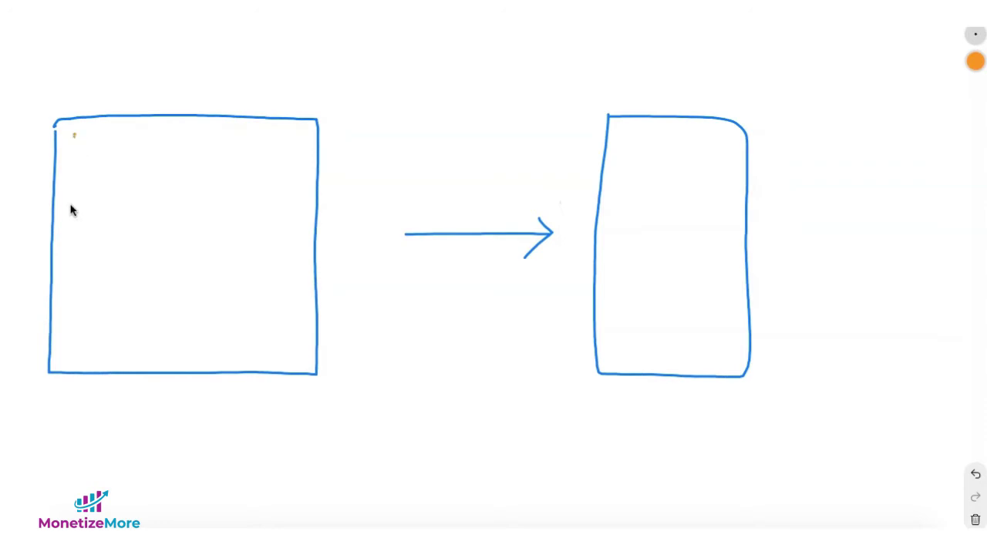
# Step: Draw an orange banner inside the wide box's top and an oversized banner across the narrow box
pyautogui.moveTo(70, 206)
pyautogui.mouseDown()
pyautogui.moveTo(161, 223)
pyautogui.moveTo(279, 224)
pyautogui.mouseUp()
pyautogui.moveTo(286, 149); pyautogui.dragTo(82, 136)
pyautogui.moveTo(538, 137)
pyautogui.mouseDown()
pyautogui.moveTo(756, 221)
pyautogui.moveTo(834, 154)
pyautogui.moveTo(540, 132)
pyautogui.mouseUp()
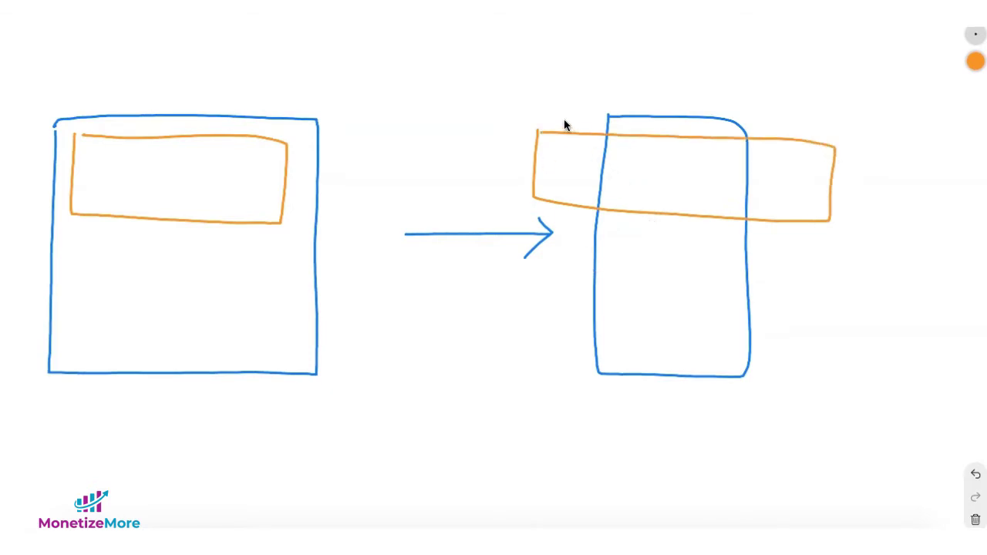
# Step: Cross out both overhanging ends of the oversized banner with X strokes
pyautogui.moveTo(564, 119); pyautogui.dragTo(604, 225)
pyautogui.moveTo(607, 119); pyautogui.dragTo(540, 222)
pyautogui.click(760, 125)
pyautogui.moveTo(760, 125); pyautogui.dragTo(814, 214)
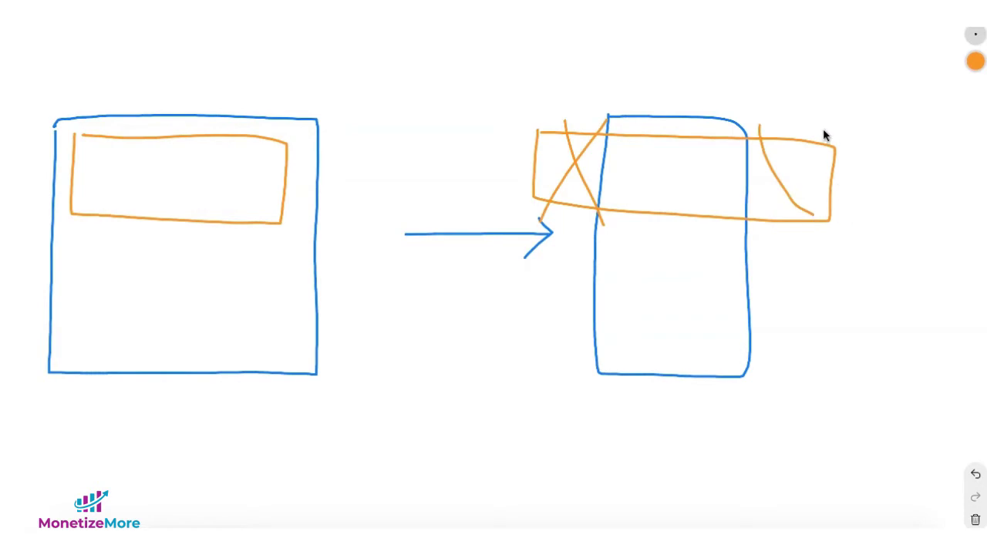
pyautogui.moveTo(826, 131); pyautogui.dragTo(744, 256)
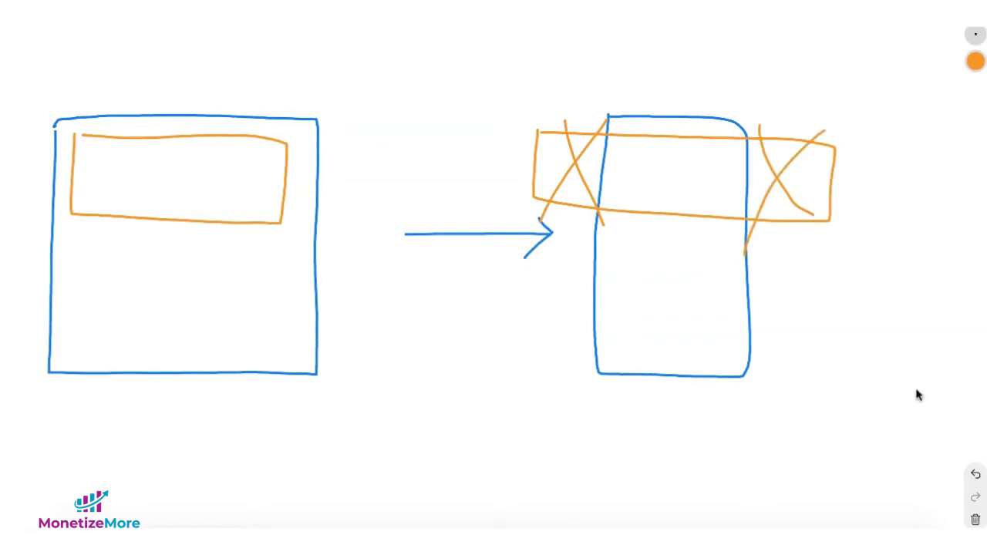
# Step: Undo the X marks and the oversized banner
pyautogui.click(976, 474)
pyautogui.click(976, 475)
pyautogui.click(976, 474)
pyautogui.click(976, 476)
pyautogui.click(975, 476)
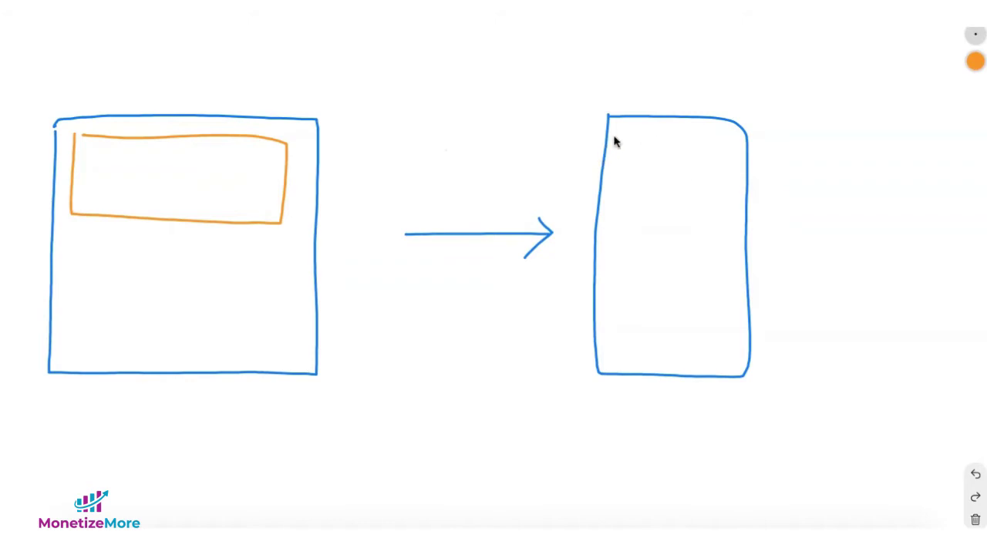
# Step: Draw a fitted top banner in the narrow box and lower banners in both boxes
pyautogui.moveTo(616, 135)
pyautogui.mouseDown()
pyautogui.moveTo(612, 196)
pyautogui.moveTo(639, 223)
pyautogui.moveTo(734, 223)
pyautogui.moveTo(731, 134)
pyautogui.moveTo(617, 135)
pyautogui.mouseUp()
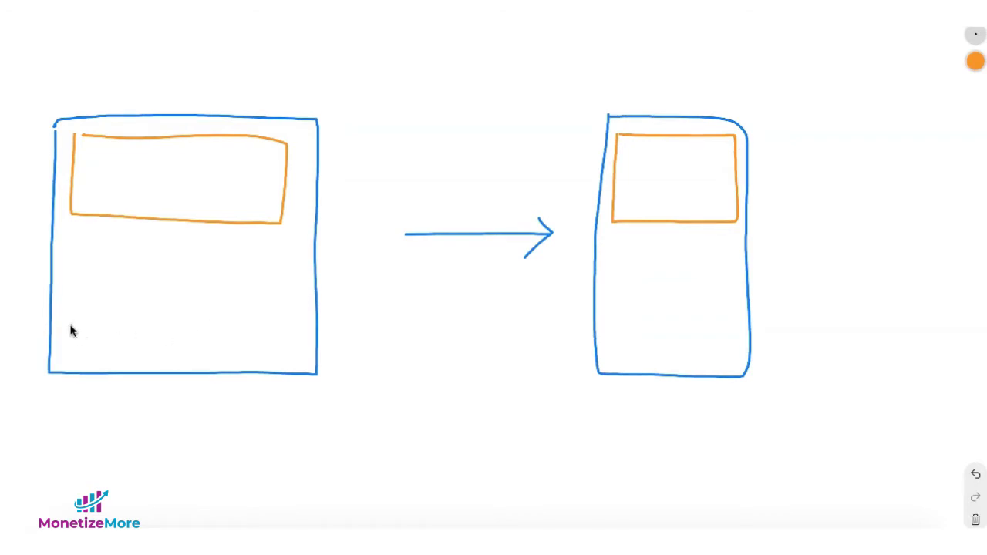
pyautogui.moveTo(71, 325)
pyautogui.mouseDown()
pyautogui.moveTo(68, 357)
pyautogui.moveTo(262, 368)
pyautogui.moveTo(280, 328)
pyautogui.moveTo(71, 318)
pyautogui.mouseUp()
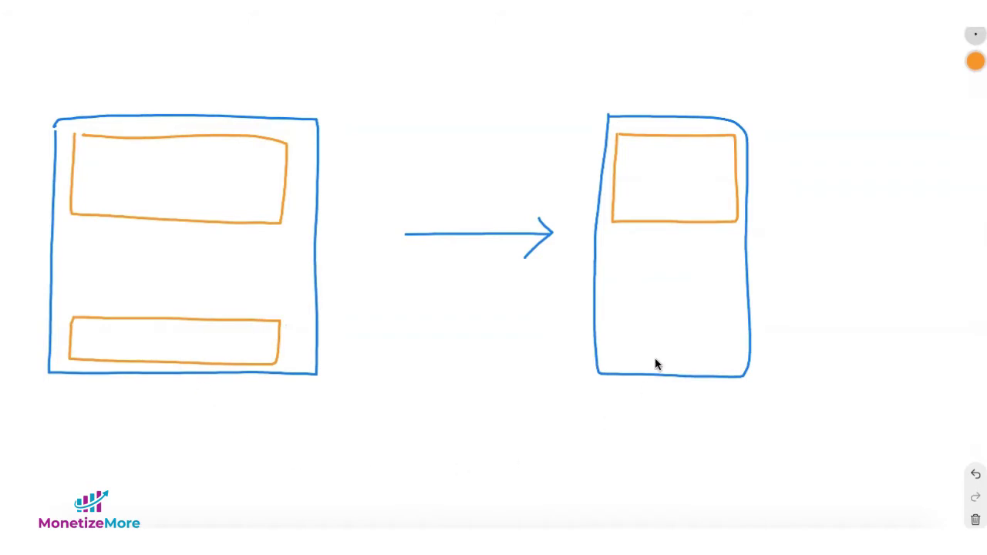
pyautogui.moveTo(607, 323)
pyautogui.mouseDown()
pyautogui.moveTo(639, 358)
pyautogui.moveTo(728, 359)
pyautogui.moveTo(645, 320)
pyautogui.moveTo(605, 324)
pyautogui.mouseUp()
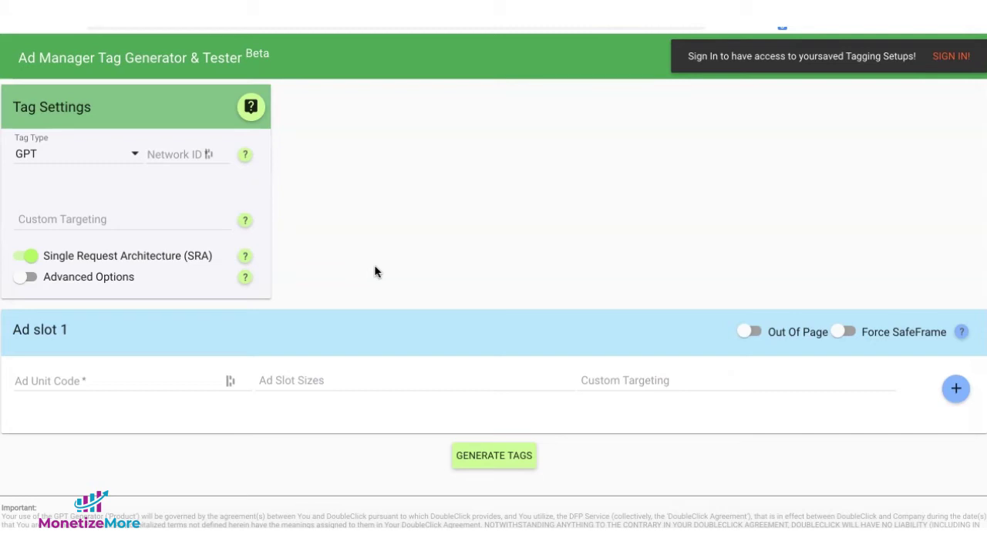
# Step: Turn on Advanced Options and Size Mapping, showing the empty mapping1 viewport and request size fields
pyautogui.click(31, 277)
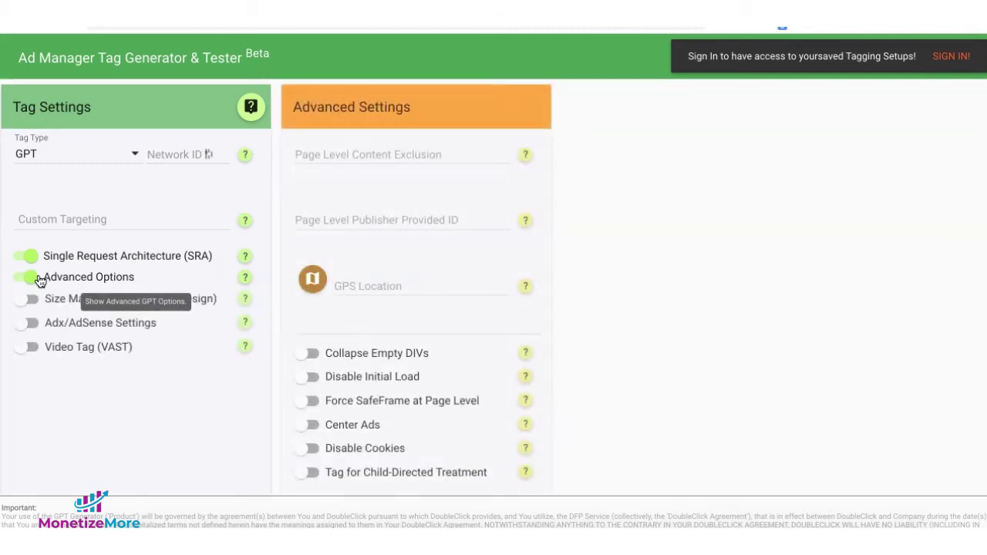
pyautogui.click(74, 299)
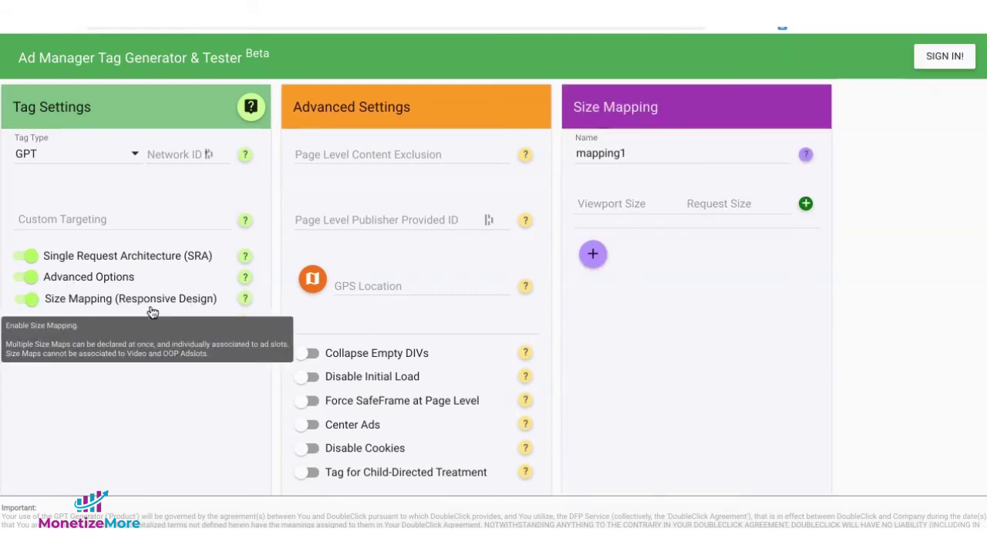
pyautogui.click(748, 207)
pyautogui.click(620, 206)
pyautogui.click(742, 206)
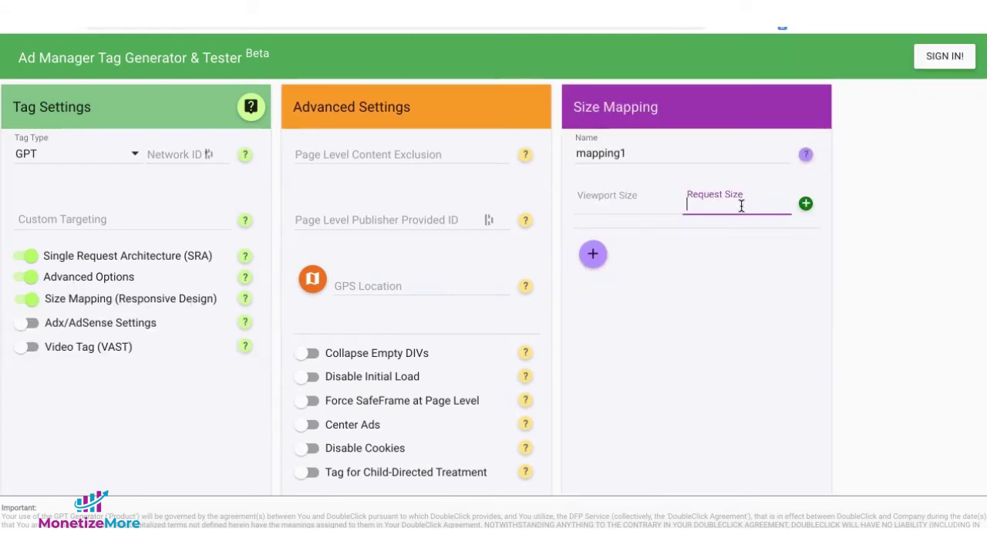
pyautogui.click(756, 264)
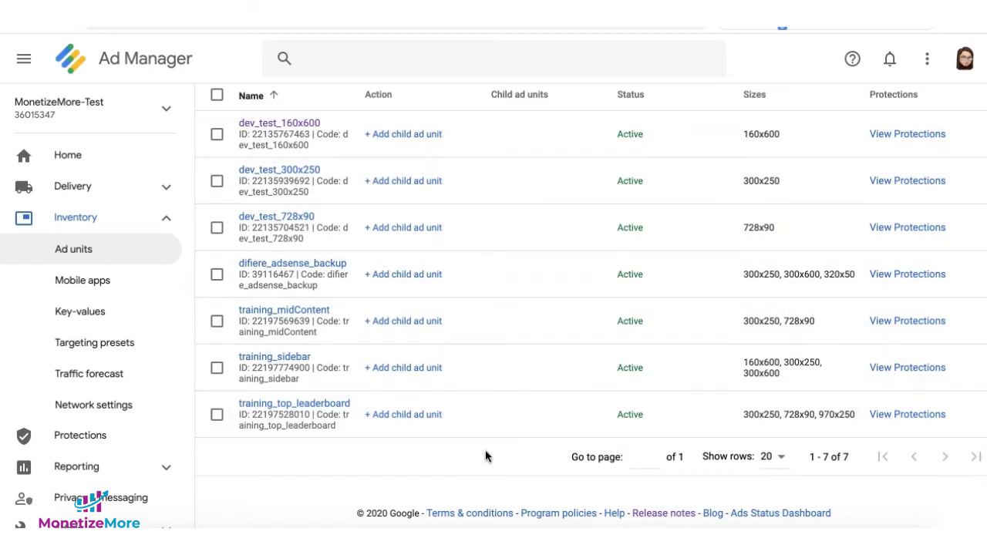
# Step: Open training_top_leaderboard's settings to view its sizes 300x250, 728x90 and 970x250
pyautogui.moveTo(375, 408); pyautogui.dragTo(236, 407)
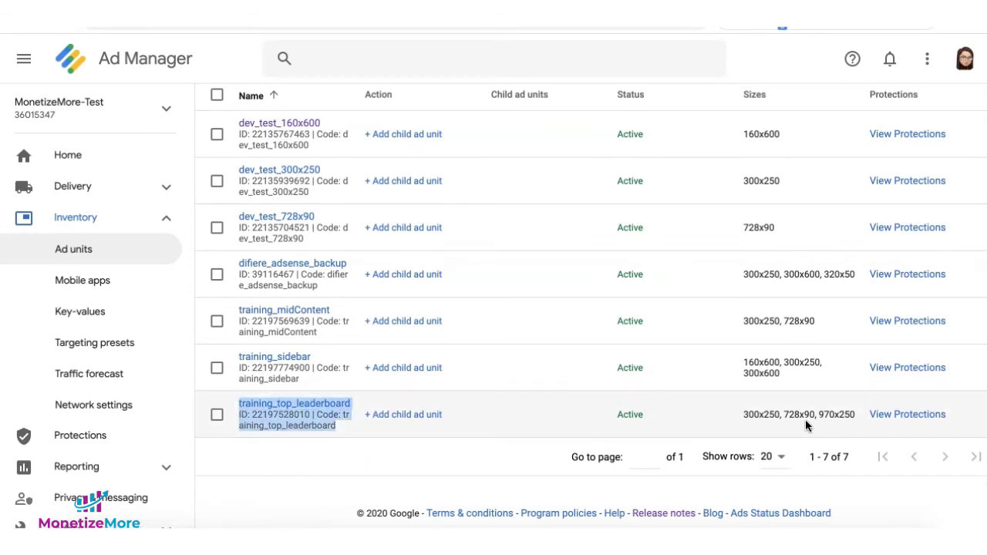
pyautogui.click(373, 453)
pyautogui.click(328, 409)
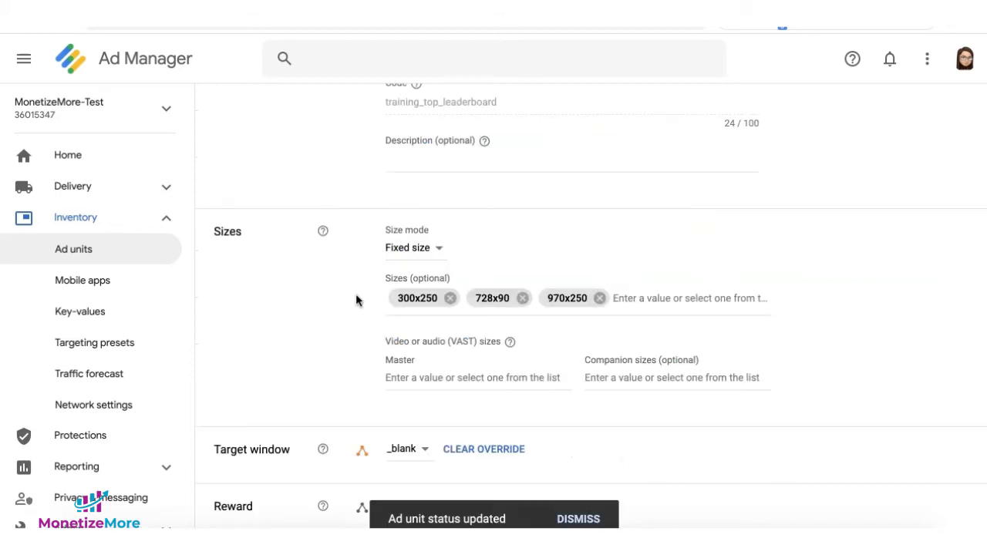
pyautogui.scroll(2, 684, 284)
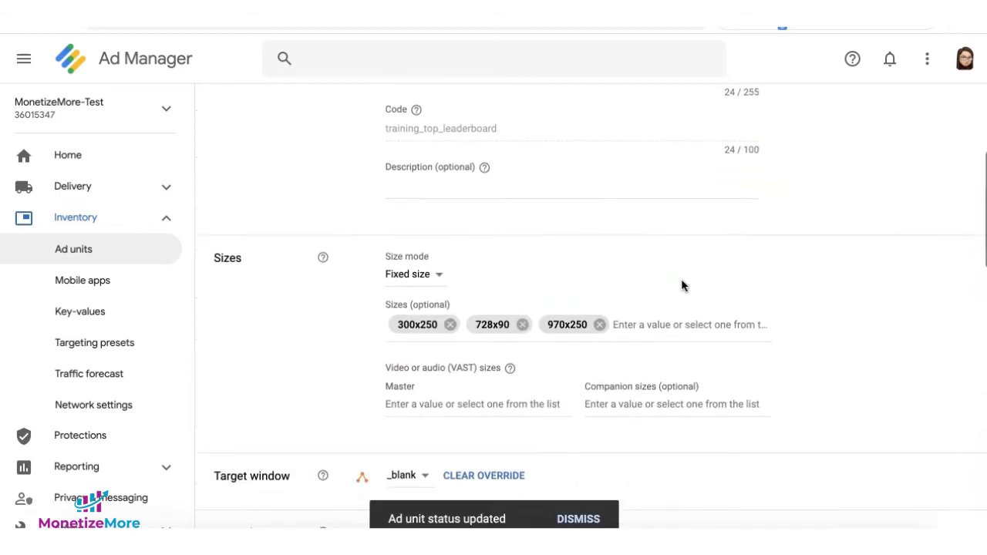
pyautogui.scroll(-1, 682, 286)
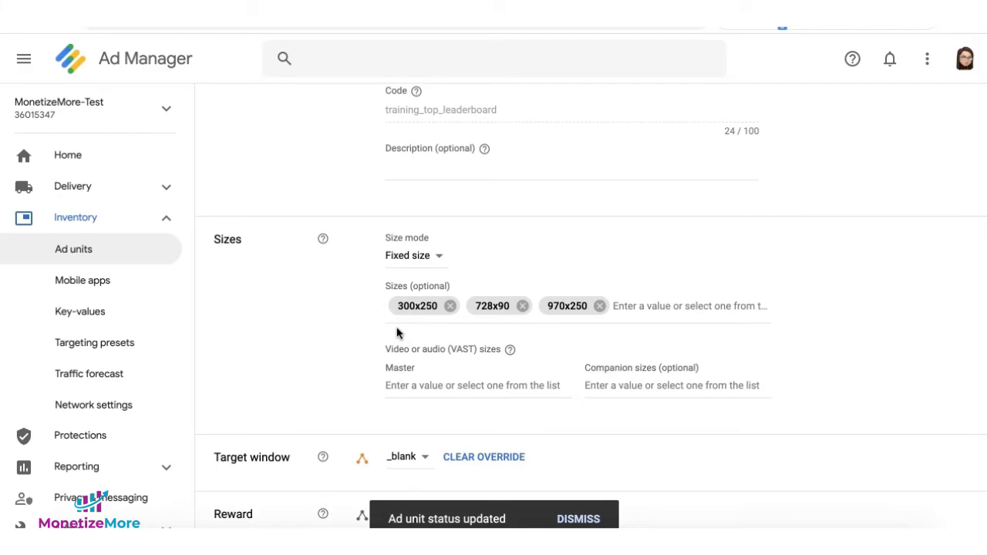
# Step: Review min widths Desktop 992, Tablet 768, Mobile 320, Other 0 in the notes and enlarge the text
pyautogui.press('super+Tab')
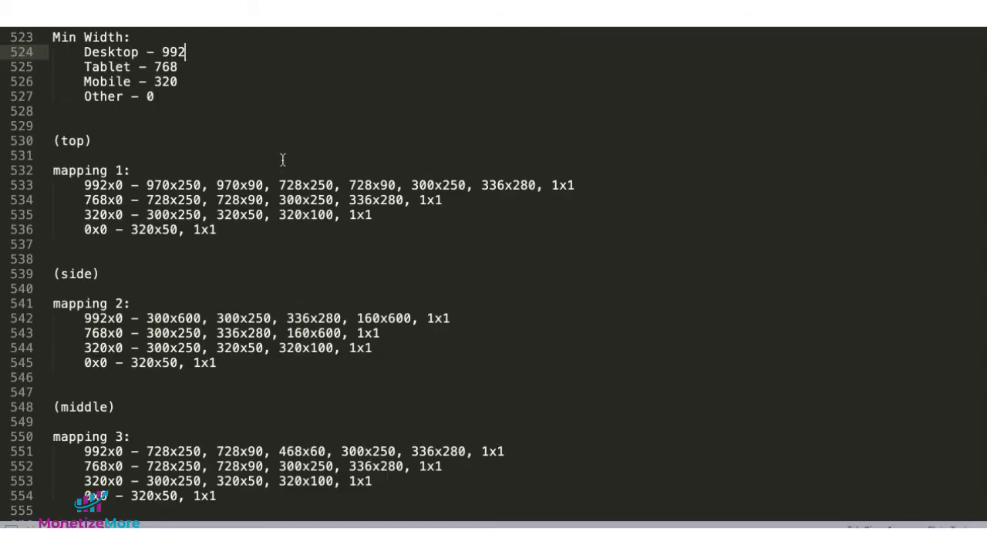
pyautogui.click(190, 68)
pyautogui.click(191, 80)
pyautogui.click(189, 94)
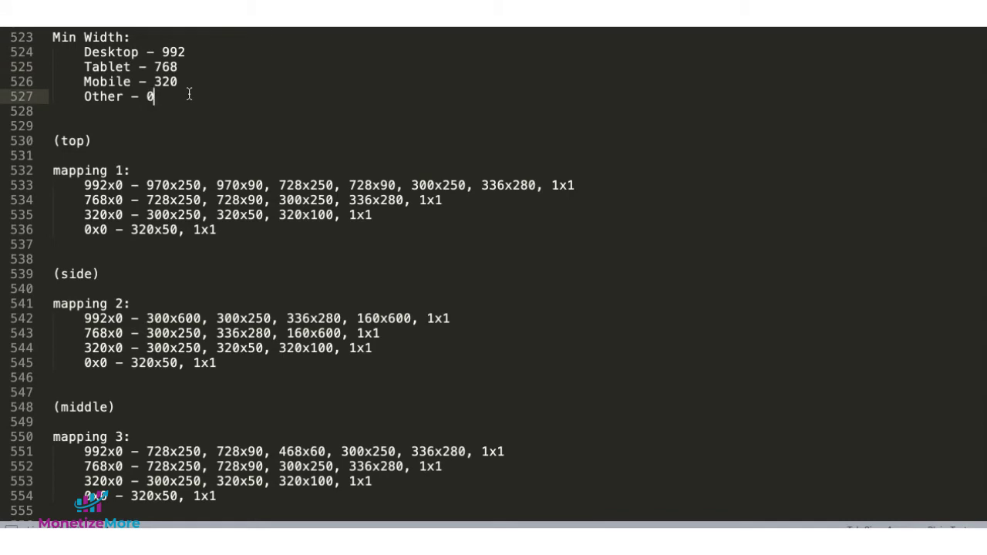
pyautogui.click(194, 54)
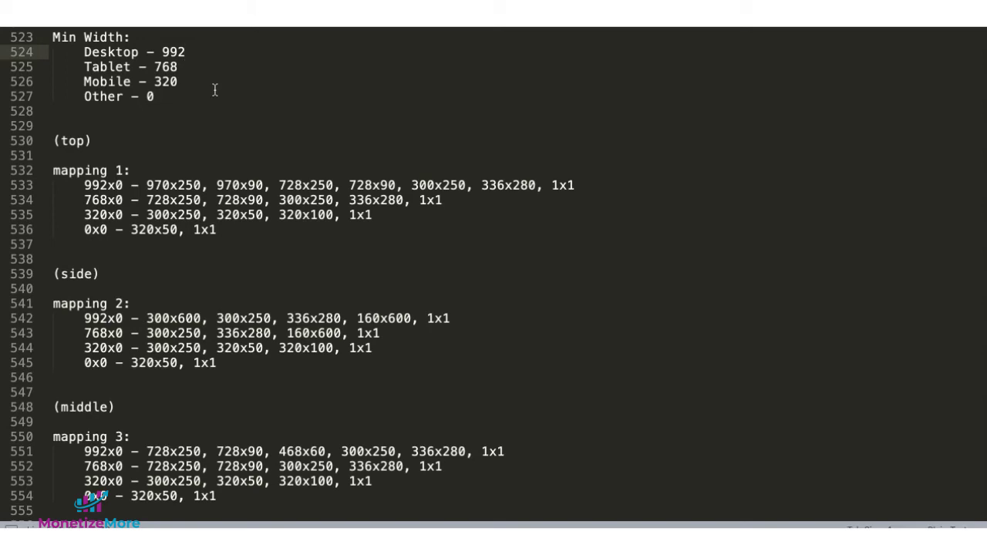
pyautogui.click(203, 67)
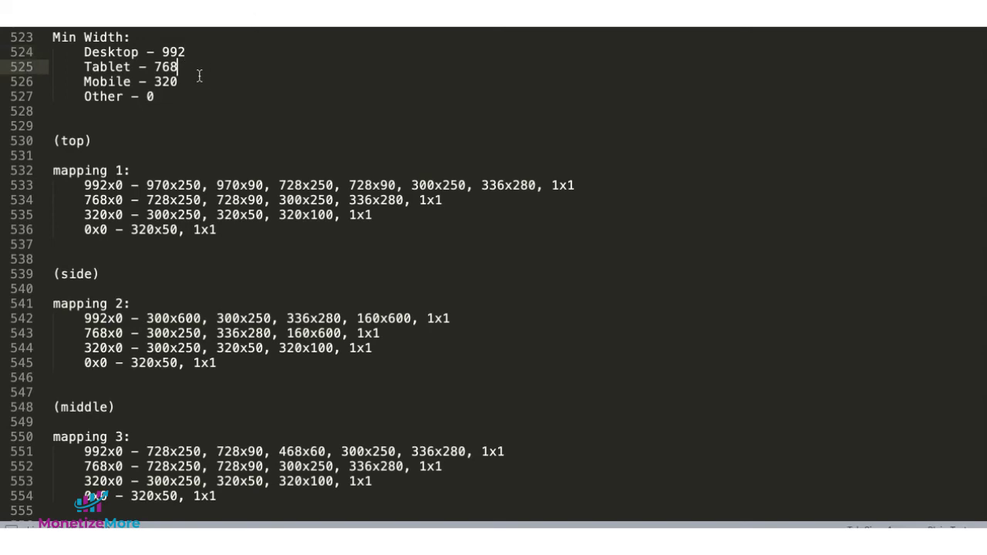
pyautogui.click(198, 84)
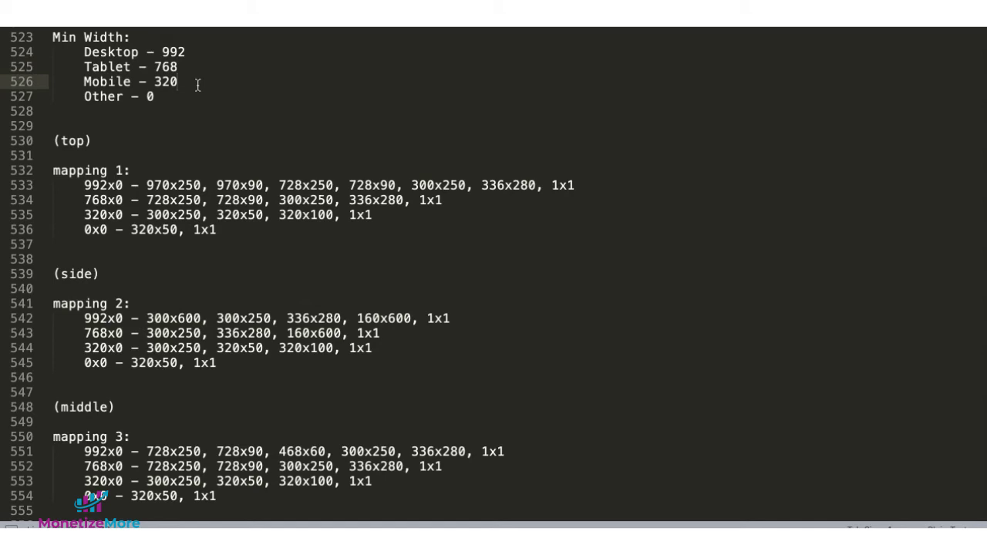
pyautogui.click(193, 95)
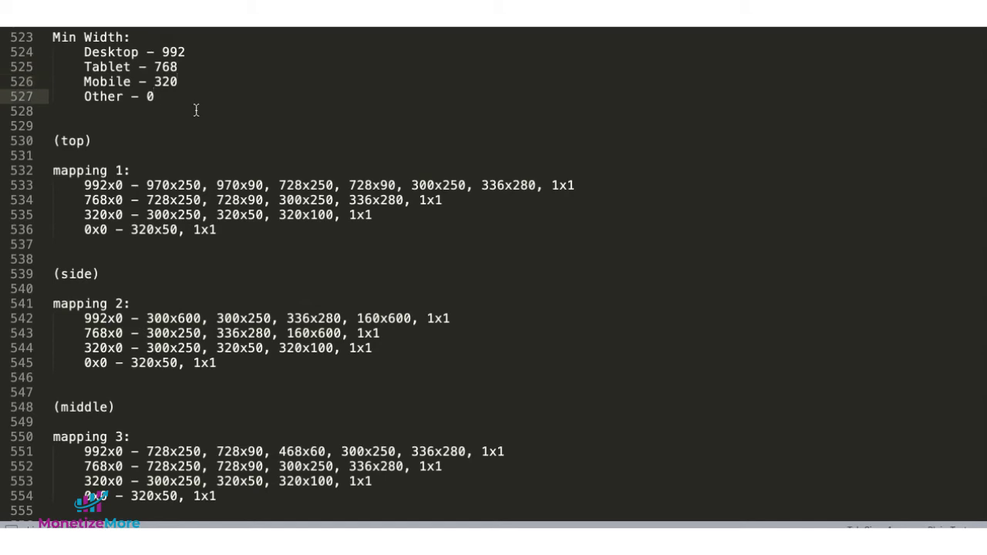
pyautogui.press('super+plus')
pyautogui.click(236, 64)
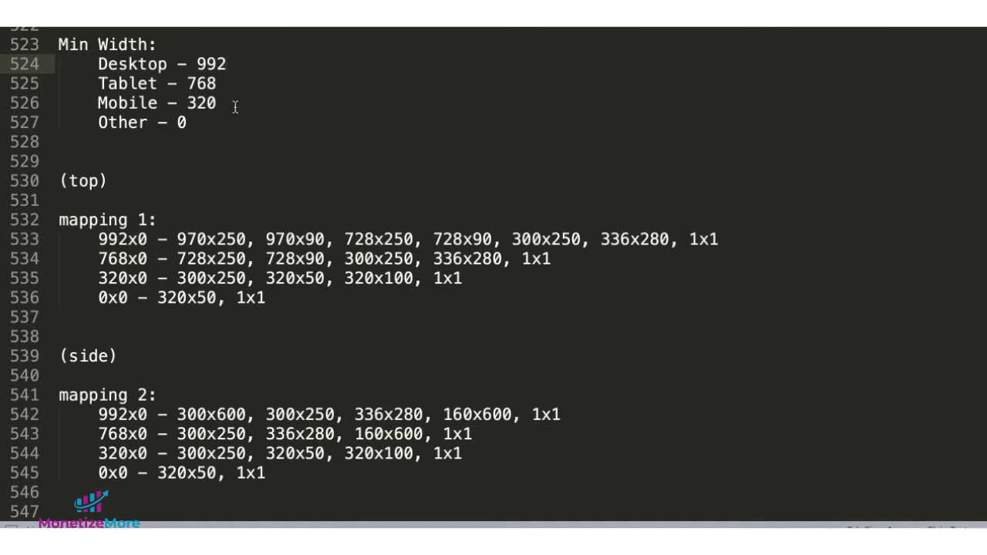
# Step: Match mapping 1's desktop and tablet size lines to the 992 and 768 min widths
pyautogui.moveTo(178, 277); pyautogui.dragTo(489, 277)
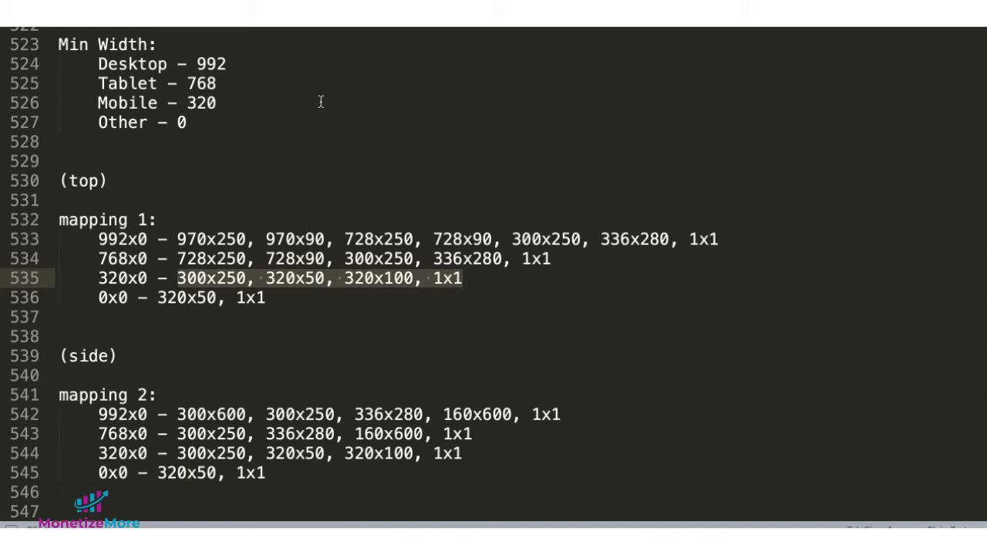
pyautogui.click(236, 64)
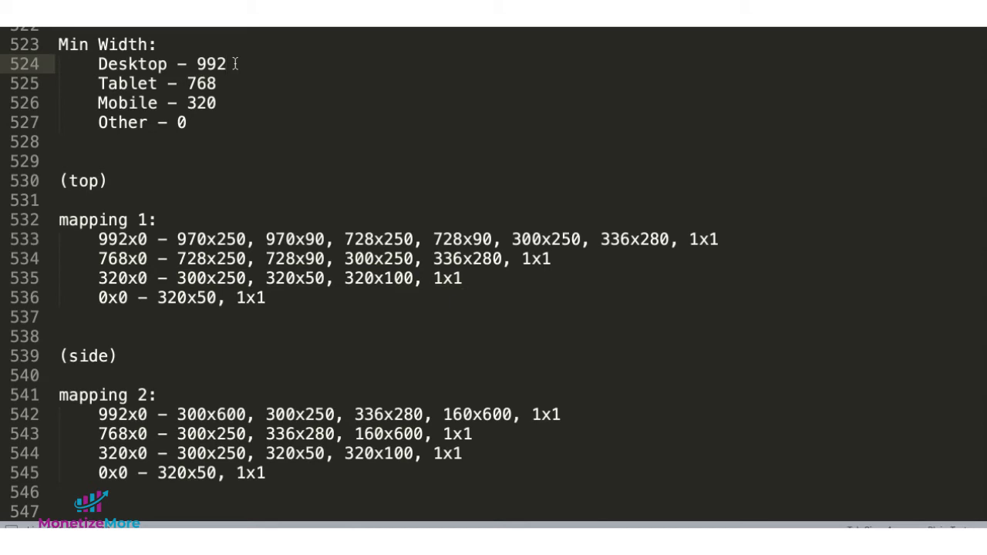
pyautogui.moveTo(177, 240); pyautogui.dragTo(721, 239)
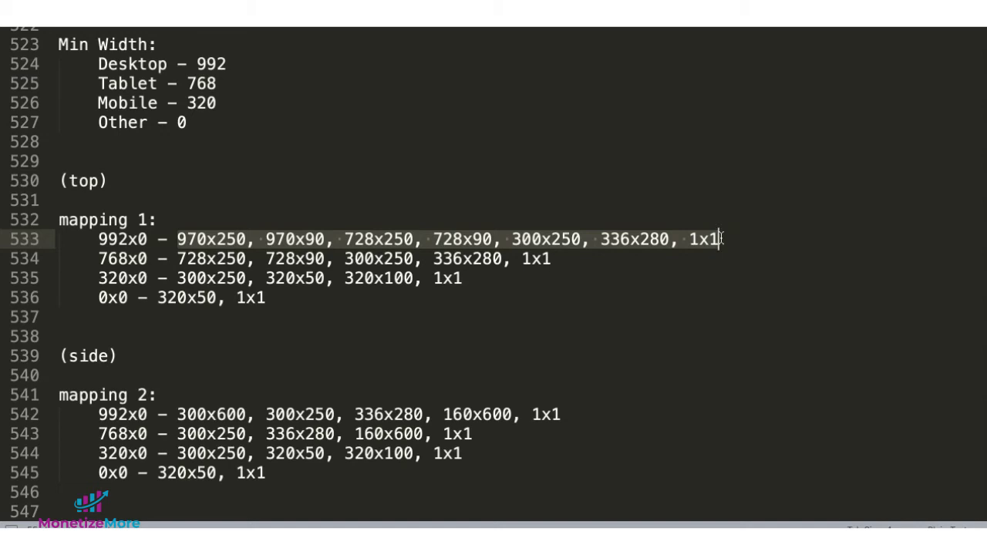
pyautogui.click(186, 84)
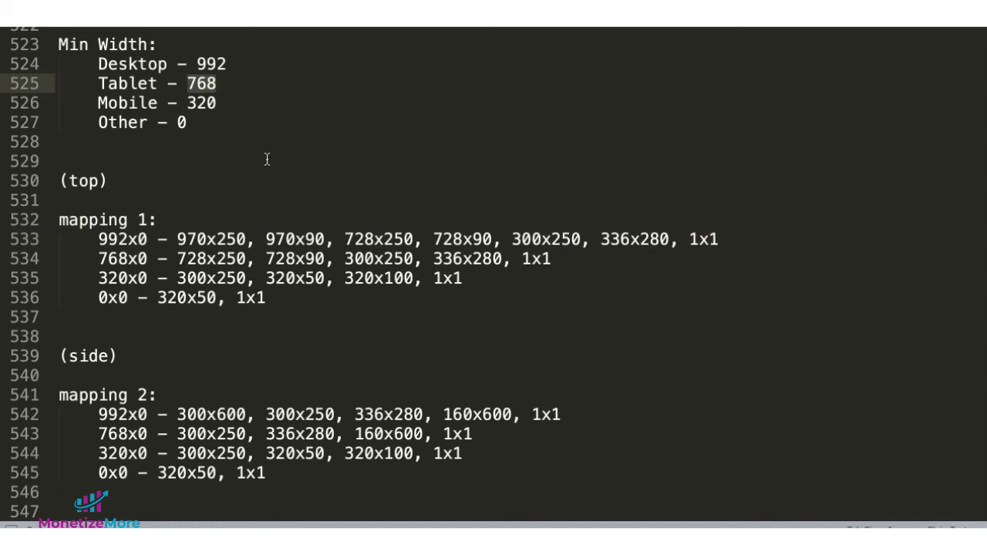
pyautogui.click(236, 64)
pyautogui.click(197, 64)
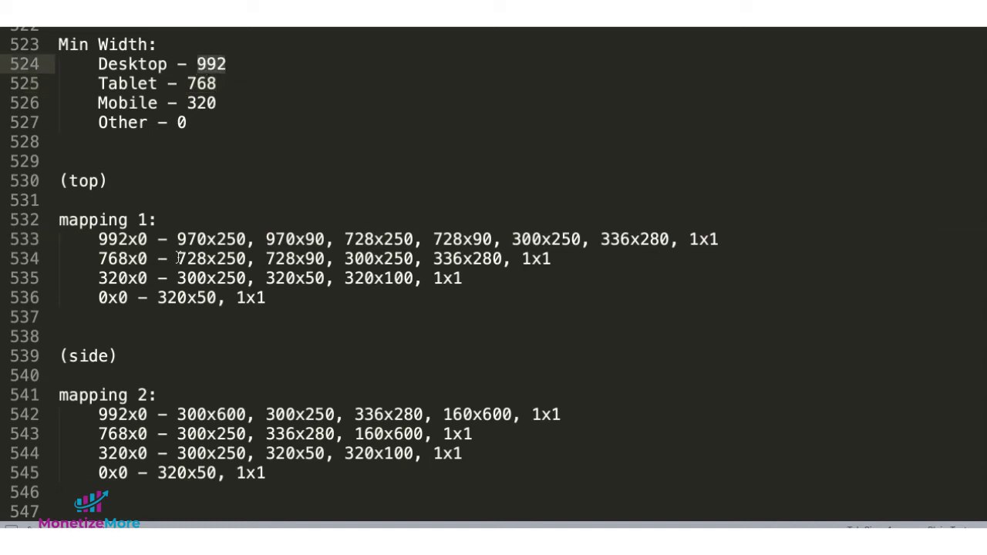
pyautogui.moveTo(178, 258); pyautogui.dragTo(563, 261)
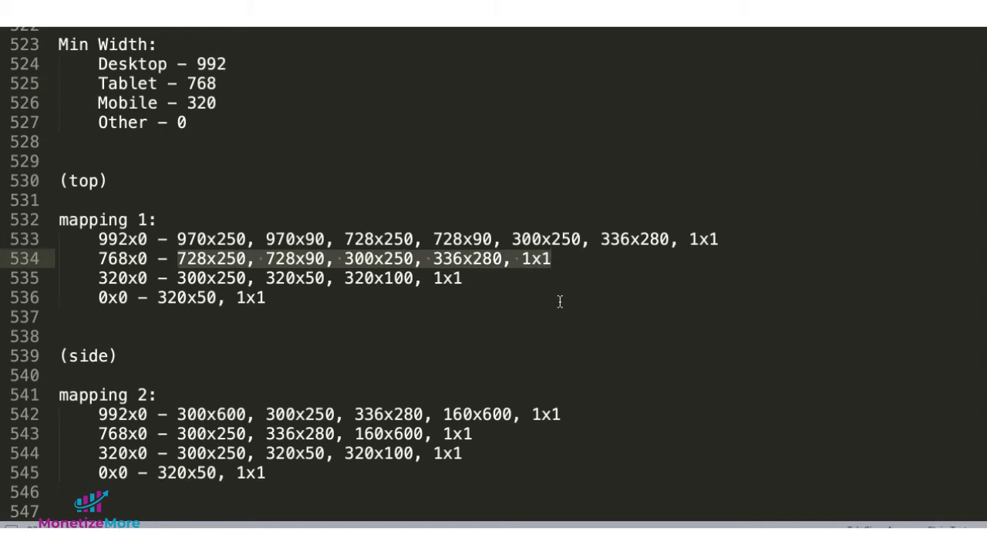
# Step: Review mapping 1's mobile sizes for 320, select the four min widths, and return to the Add New Ad page
pyautogui.click(187, 103)
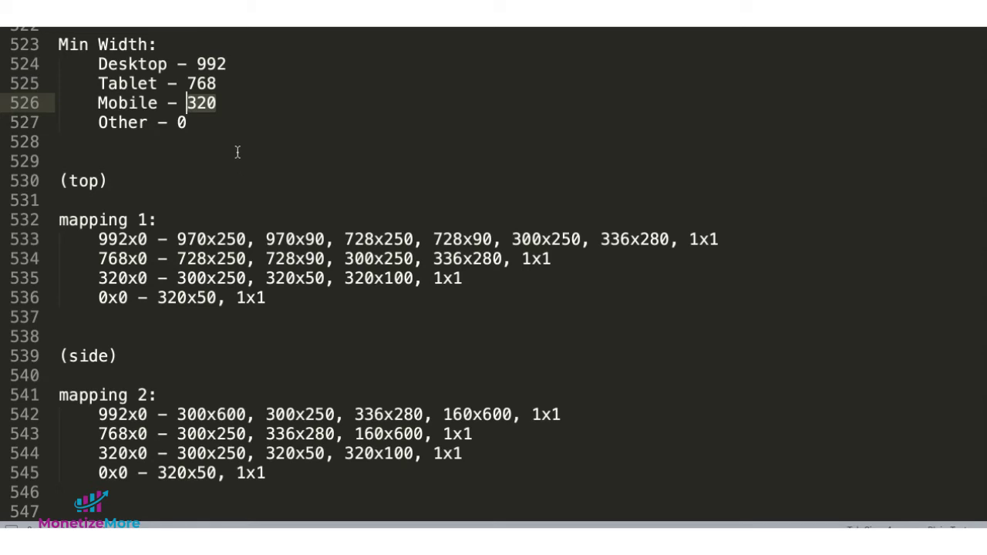
pyautogui.click(184, 83)
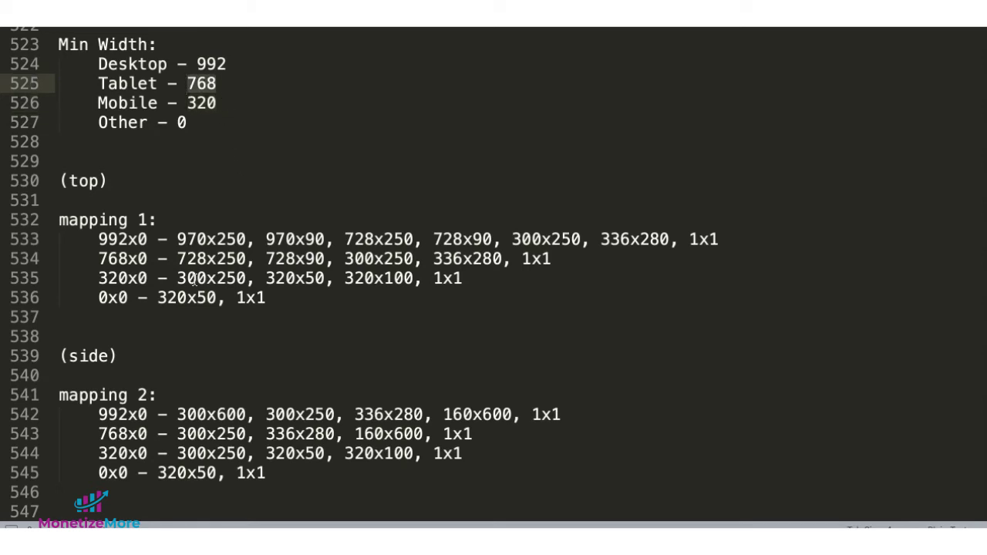
pyautogui.moveTo(177, 278); pyautogui.dragTo(434, 279)
pyautogui.click(428, 315)
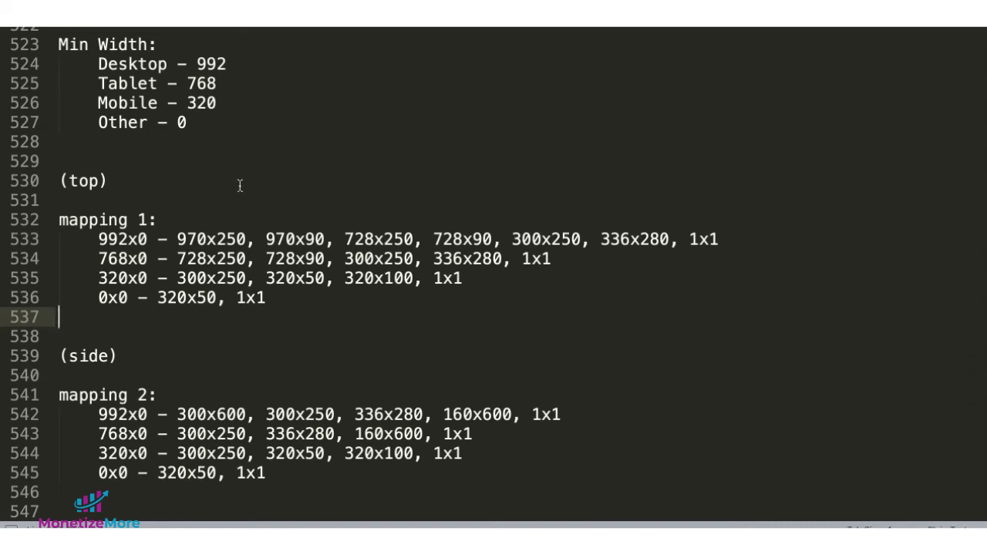
pyautogui.moveTo(203, 123); pyautogui.dragTo(66, 64)
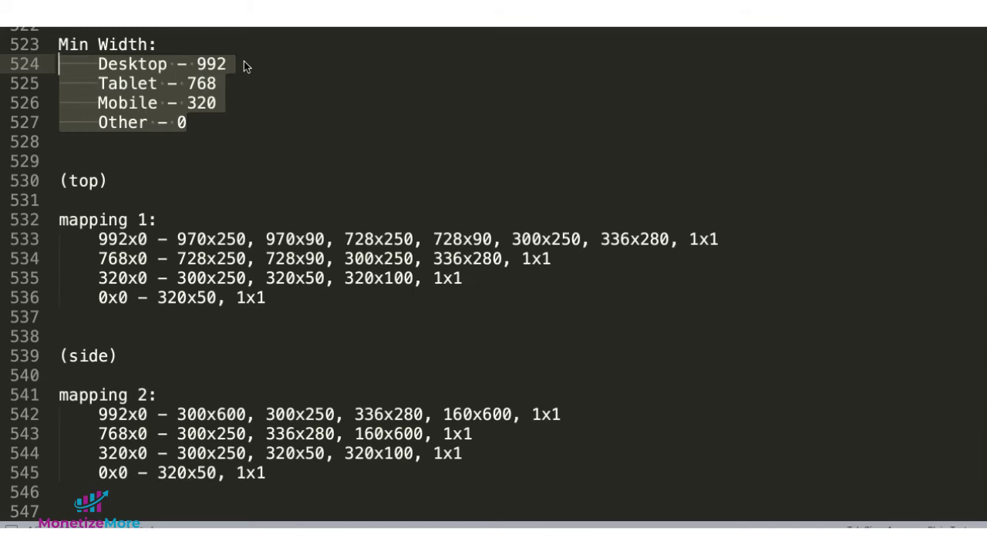
pyautogui.press('super+Tab')
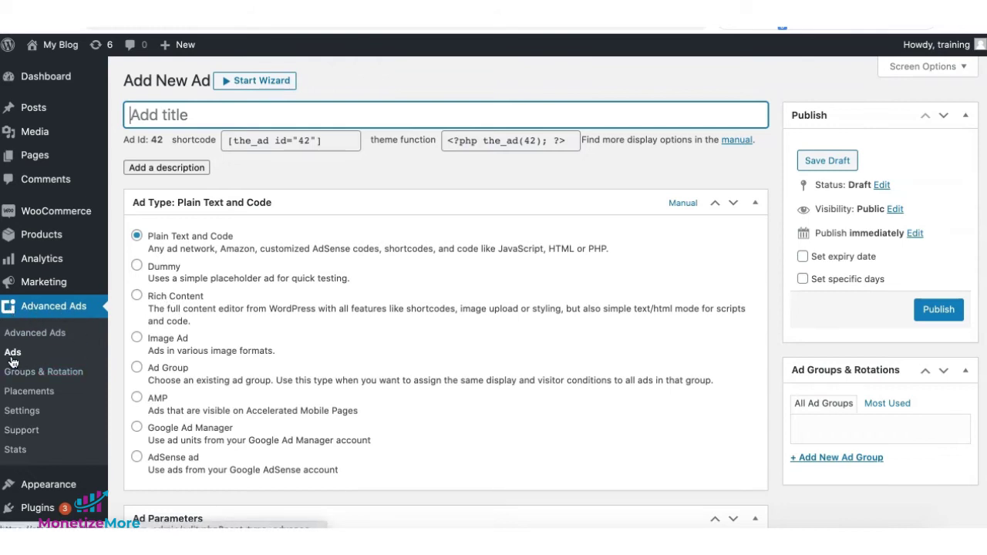
# Step: Title the ad training_top_leaderboard and set its type to Google Ad Manager
pyautogui.write('training_top_leaderboard')
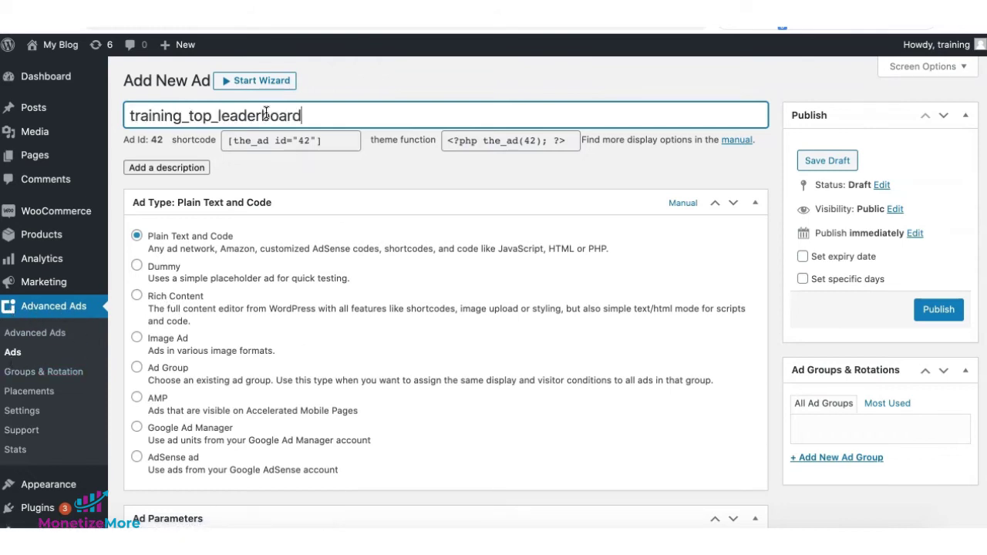
pyautogui.scroll(-3, 426, 199)
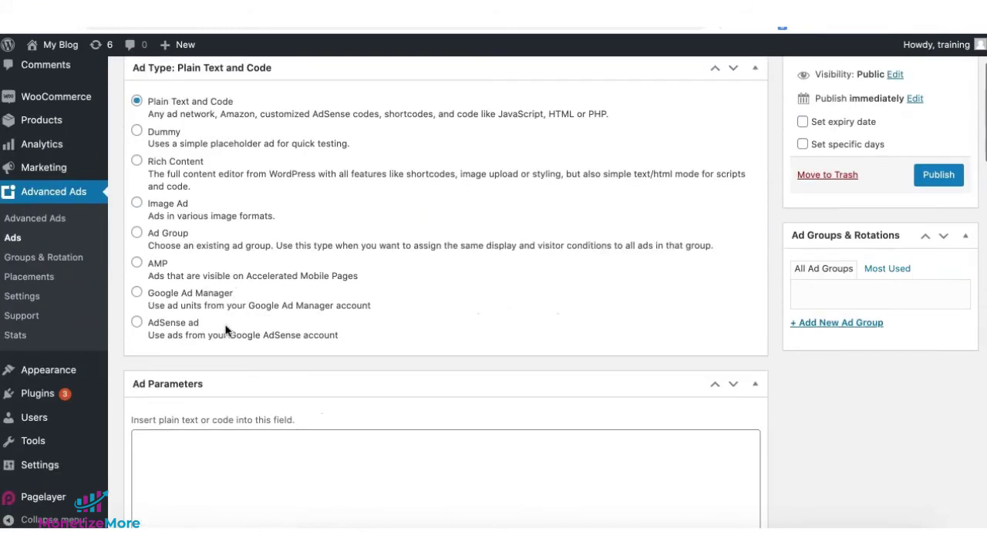
pyautogui.click(137, 294)
# Step: Choose the training_top_leaderboard ad unit, then highlight the desktop and tablet widths in the notes
pyautogui.scroll(-5, 494, 331)
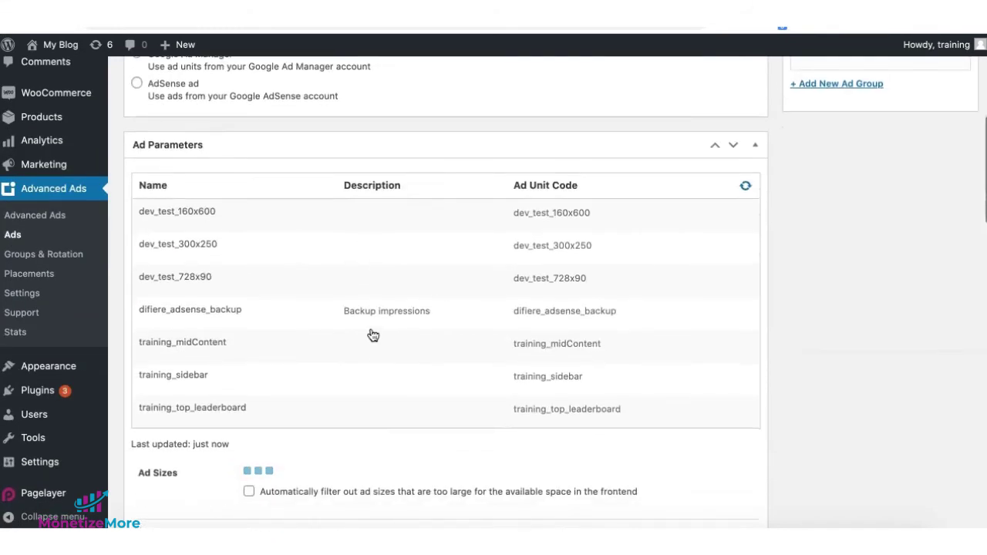
pyautogui.scroll(-1, 370, 333)
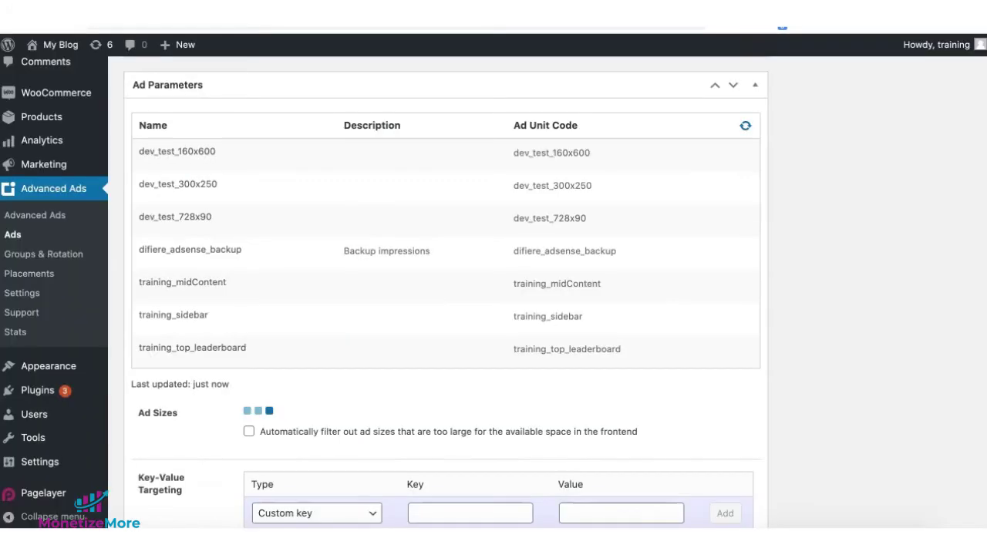
pyautogui.click(220, 349)
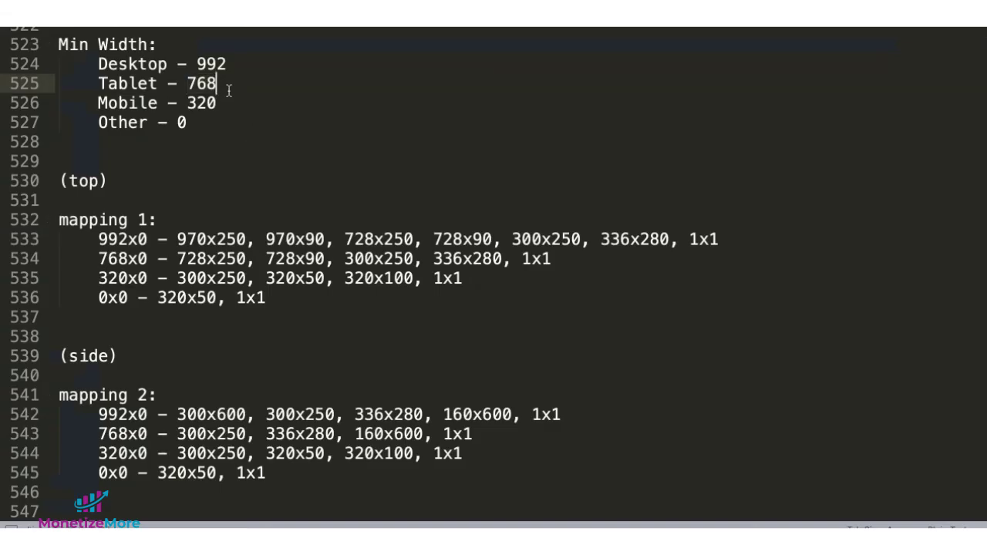
pyautogui.moveTo(229, 87); pyautogui.dragTo(98, 65)
# Step: Change the first size row's minimum screen width from 992 to 768, copied from the notes
pyautogui.click(209, 85)
pyautogui.doubleClick(199, 86)
pyautogui.press('super+c')
pyautogui.click(434, 541)
pyautogui.doubleClick(275, 259)
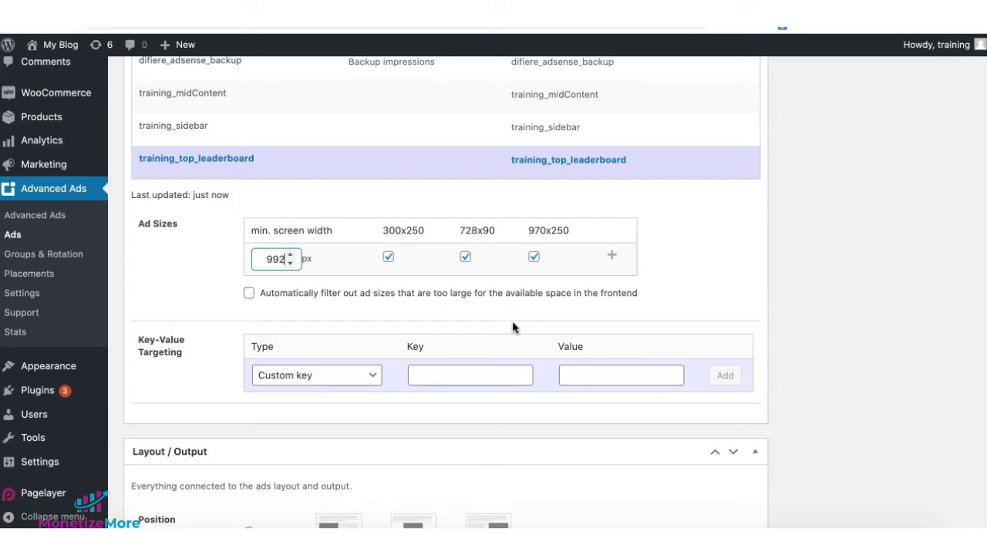
pyautogui.press('super+v')
pyautogui.click(406, 271)
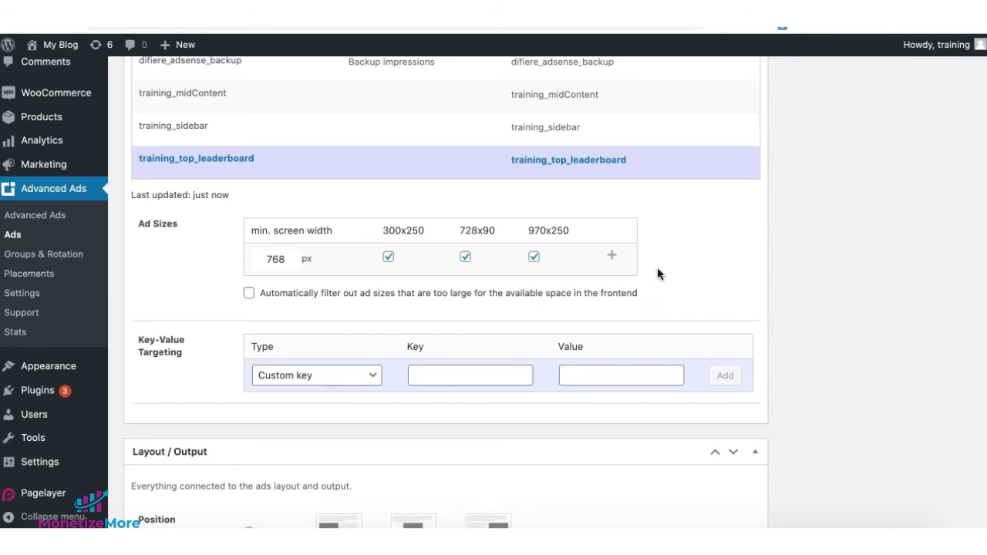
# Step: Add a 0 px row with only 300x250 and enable automatic filtering of oversized ad sizes
pyautogui.click(611, 257)
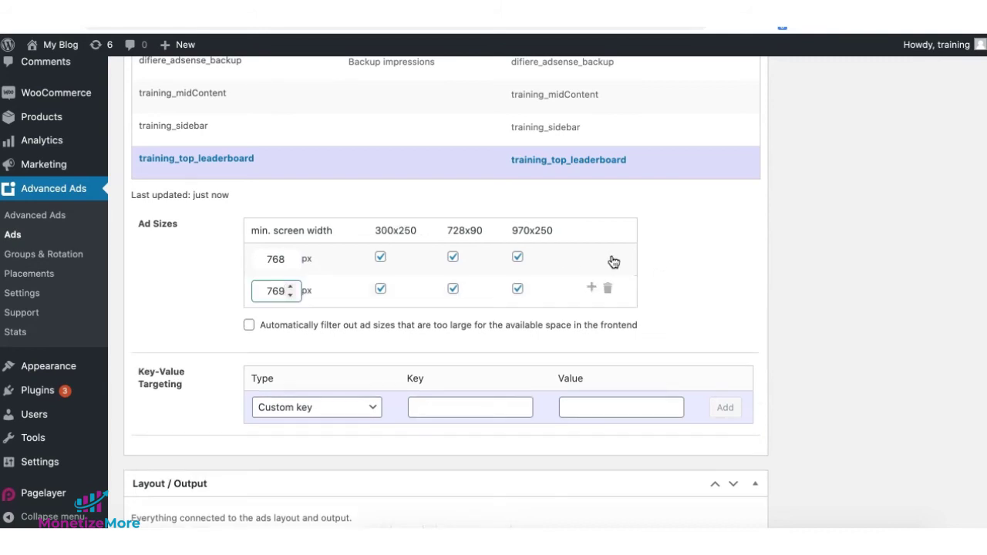
pyautogui.doubleClick(271, 292)
pyautogui.click(518, 289)
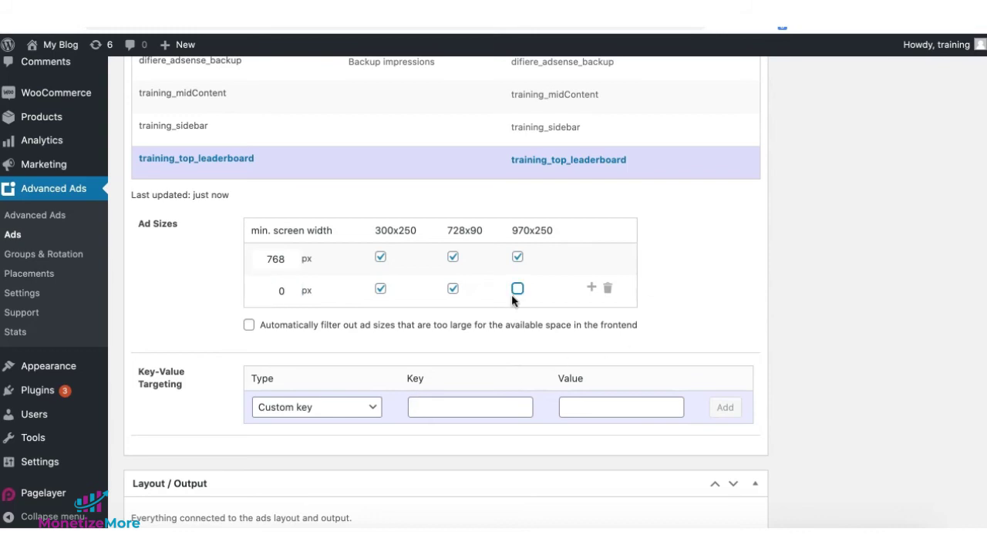
pyautogui.click(453, 288)
pyautogui.click(248, 326)
# Step: Publish the training_top_leaderboard ad
pyautogui.scroll(-4, 216, 301)
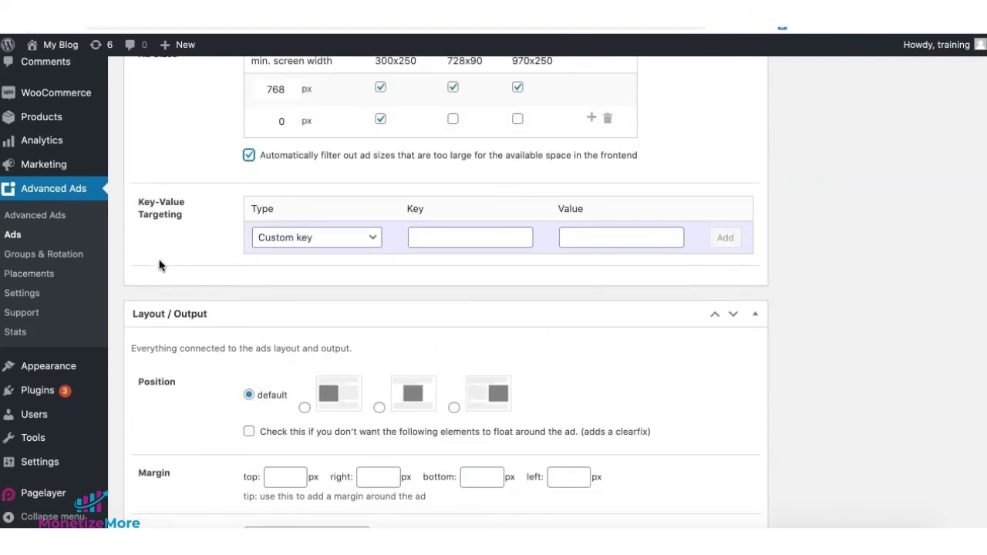
pyautogui.scroll(-12, 367, 312)
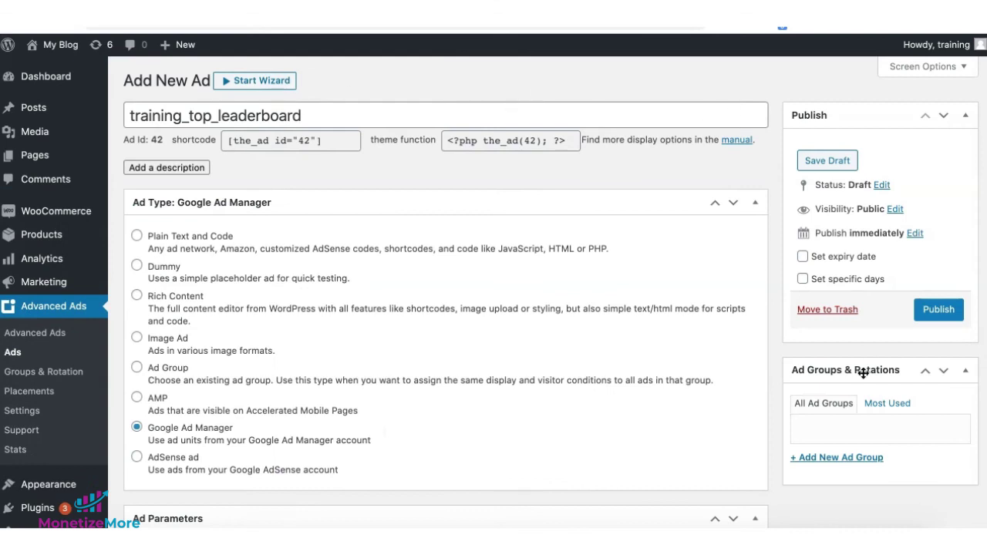
pyautogui.click(942, 314)
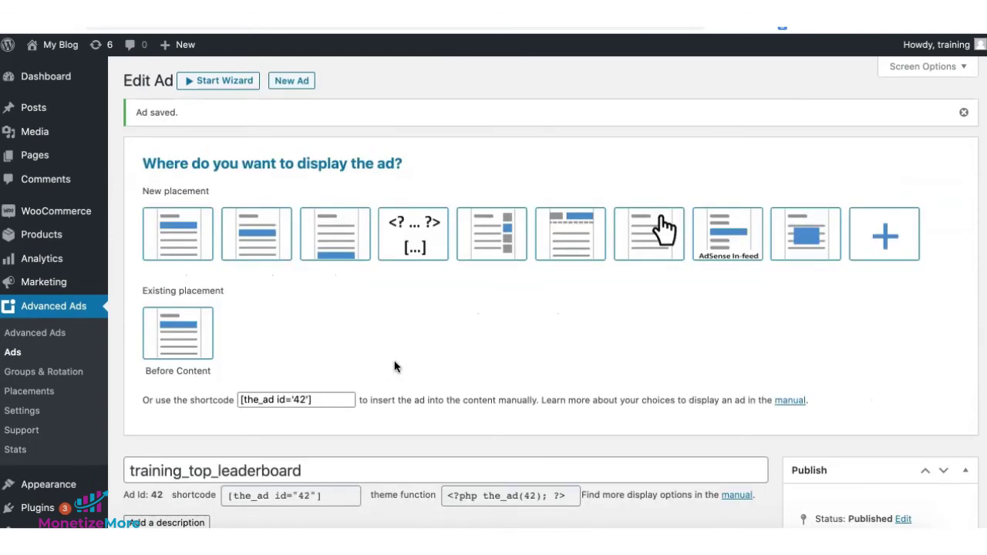